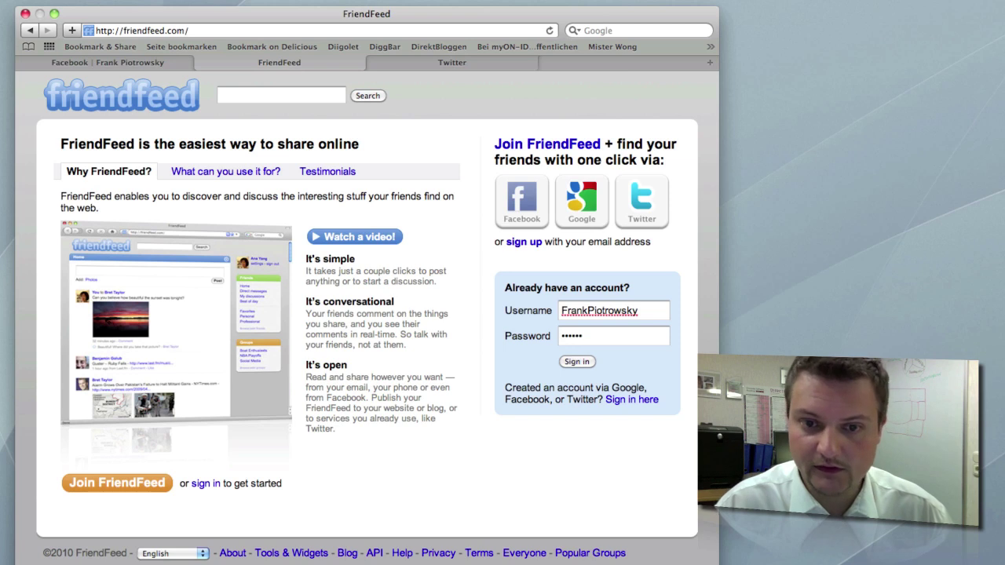
Step: Sign in to FriendFeed with the entered credentials and look through the imported posts on the account's own profile feed
key("Return")
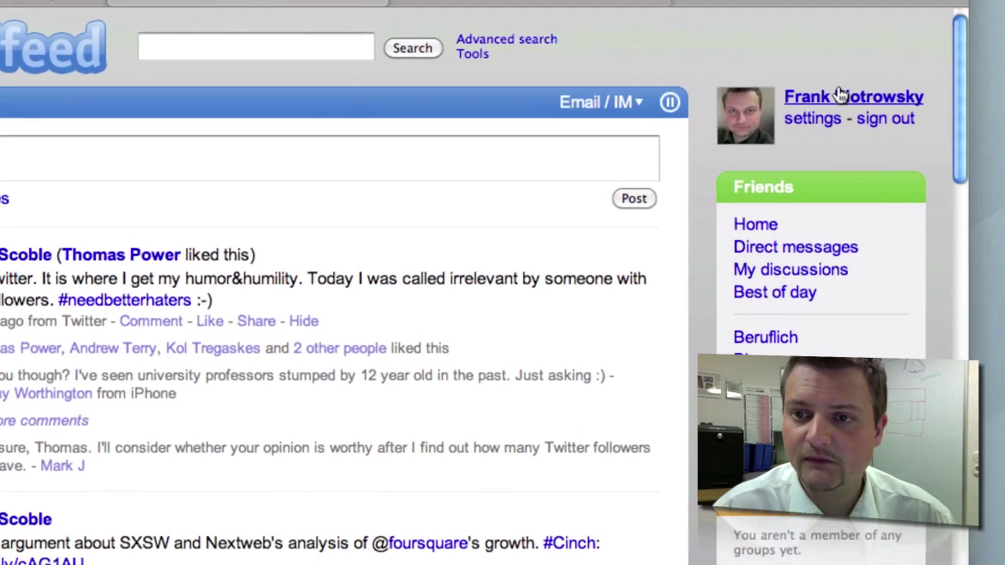
left_click(872, 94)
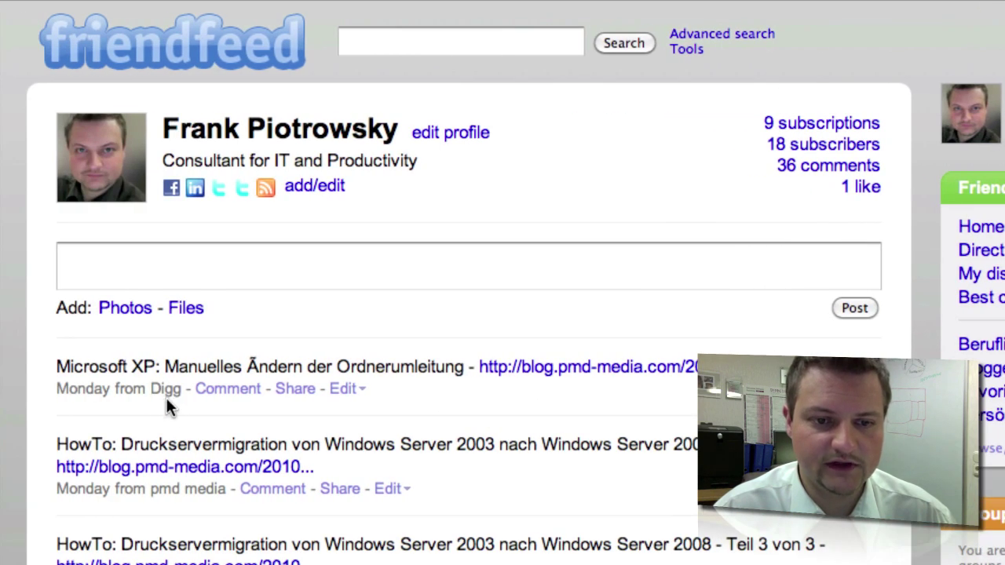
scroll(188, 499, "down", 5)
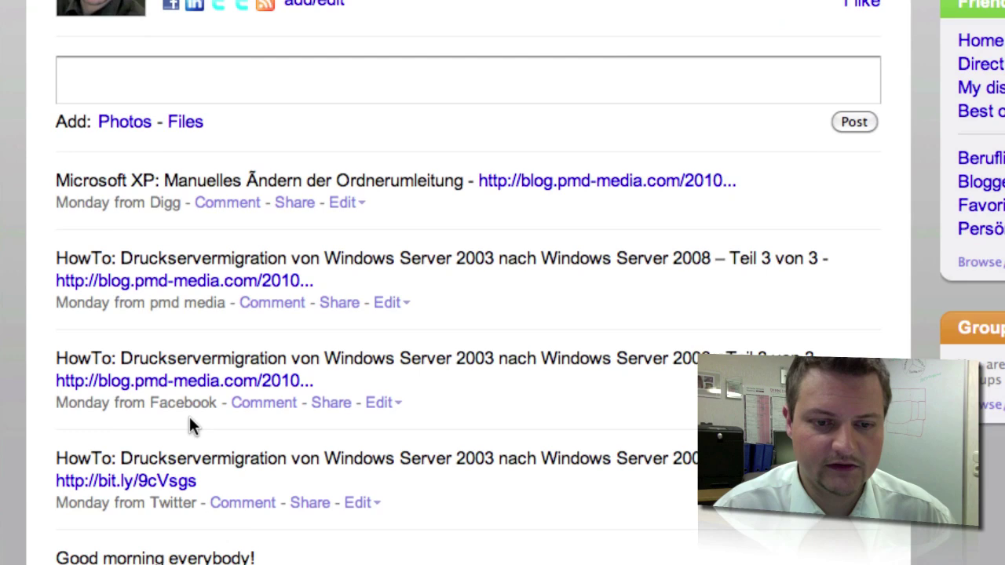
scroll(190, 437, "down", 18)
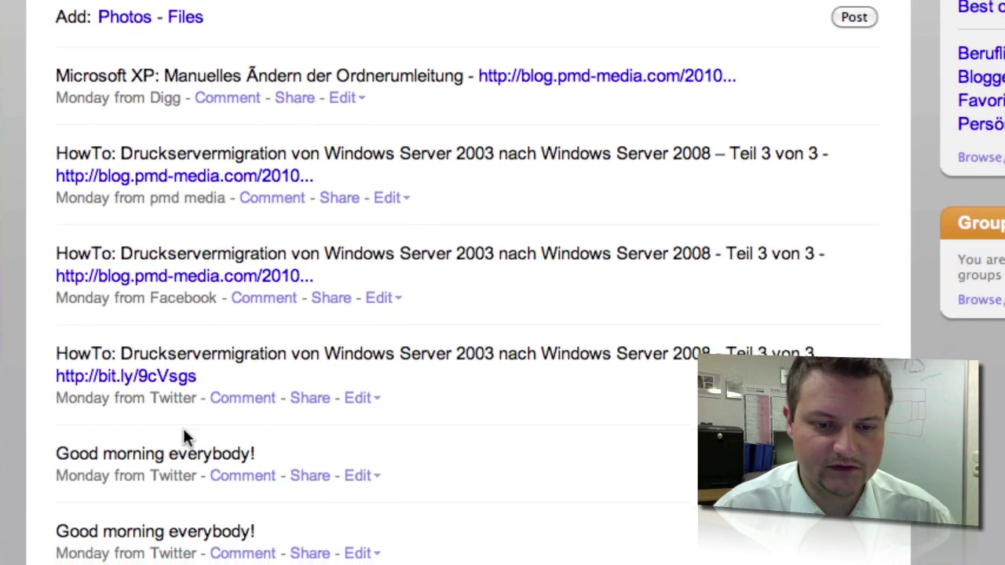
scroll(183, 427, "down", 20)
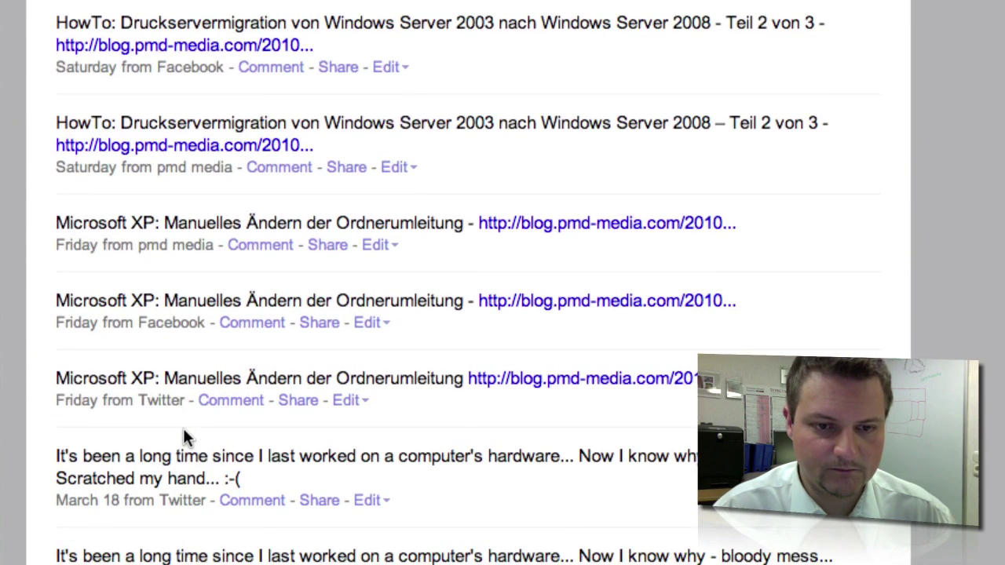
scroll(183, 428, "down", 12)
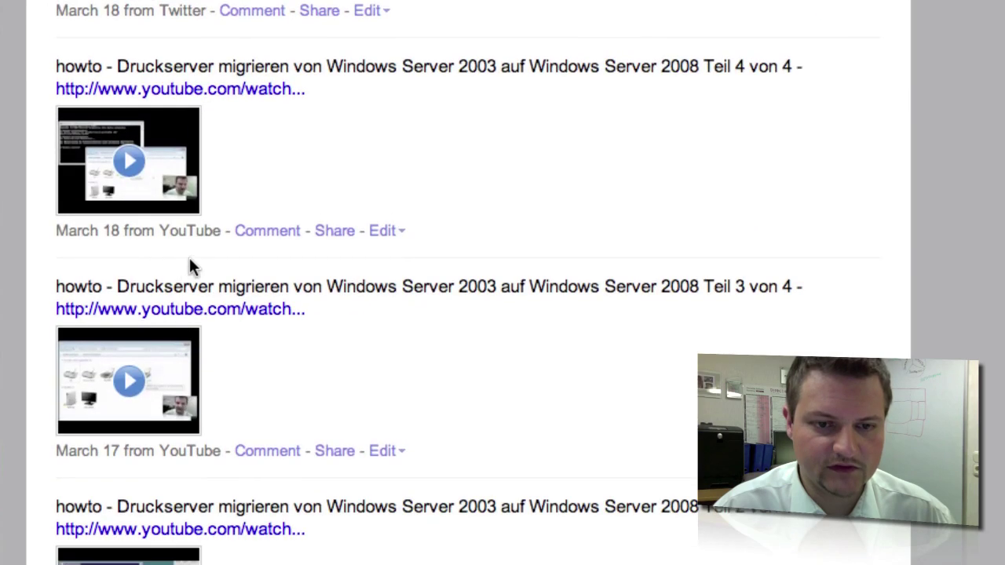
scroll(251, 282, "up", 20)
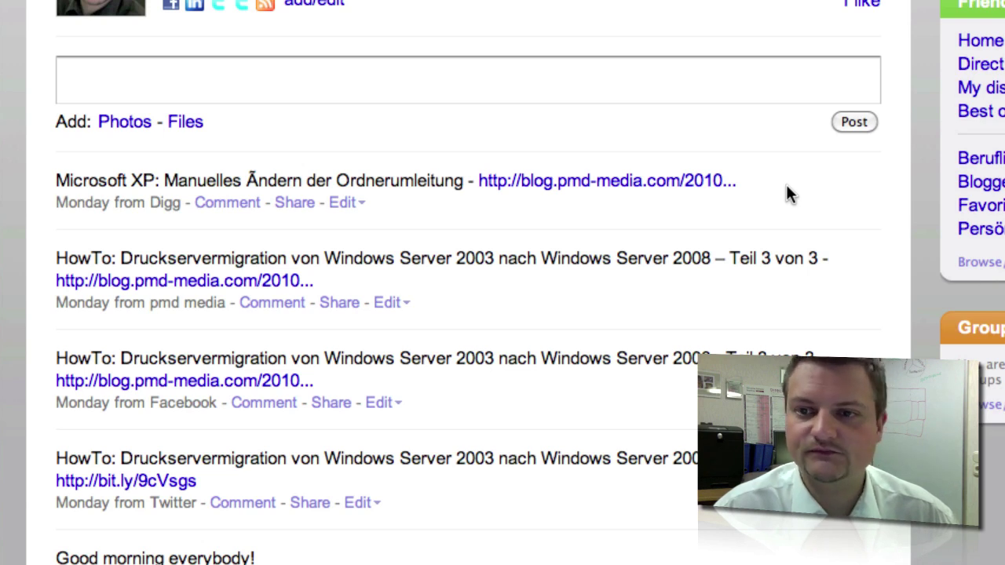
scroll(607, 240, "up", 5)
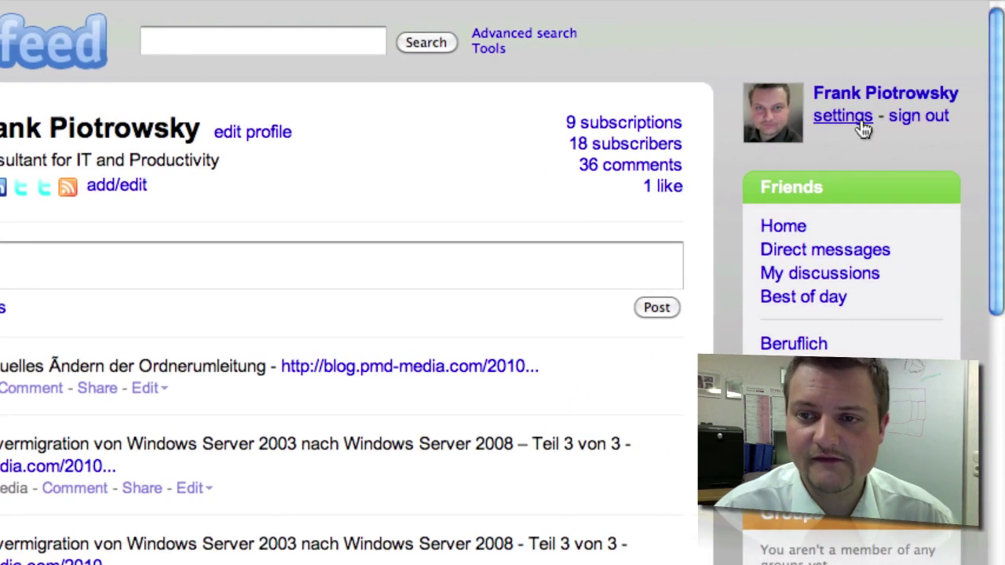
Step: Open the services editor from the account settings and display the full list of available services
left_click(860, 119)
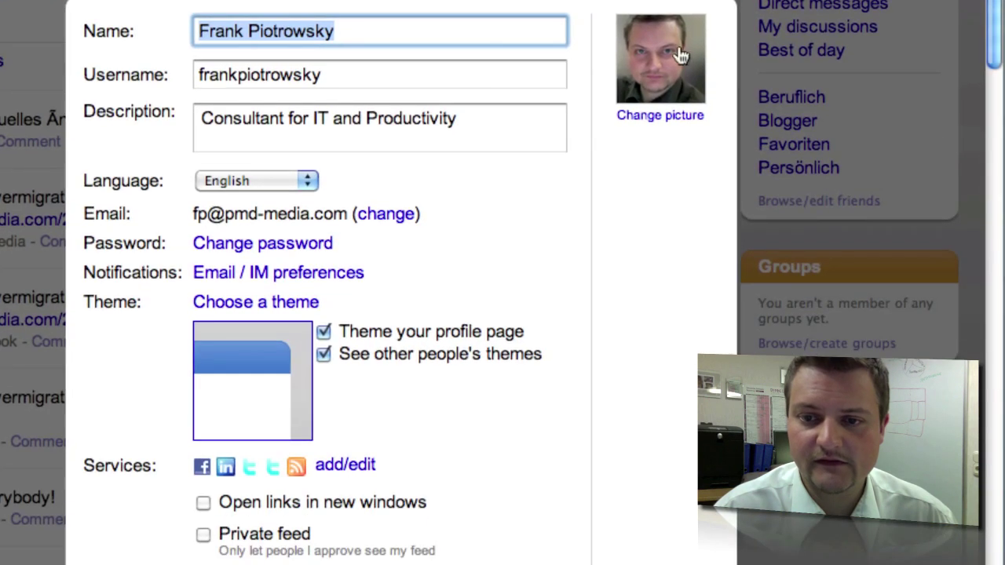
scroll(213, 475, "down", 1)
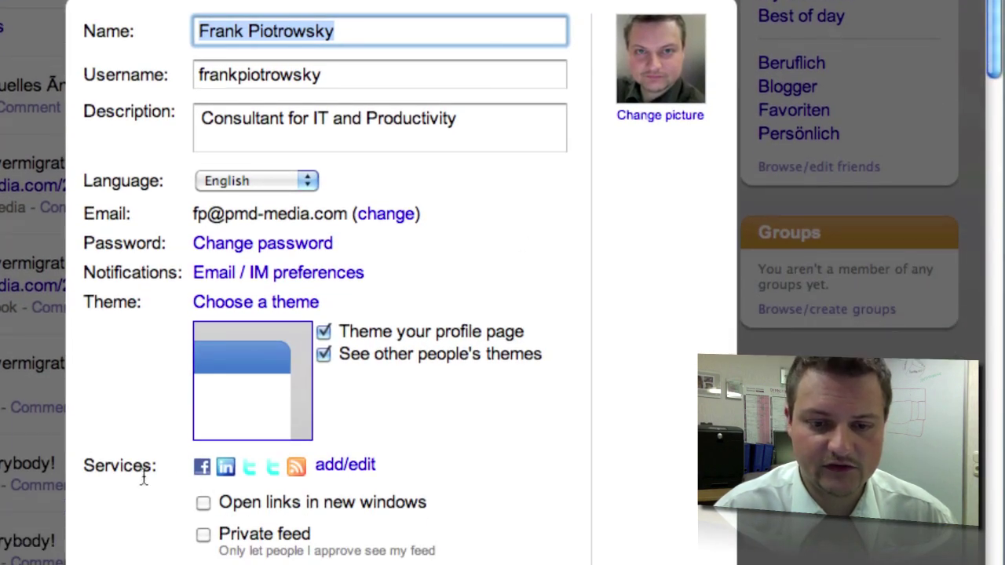
left_click(352, 468)
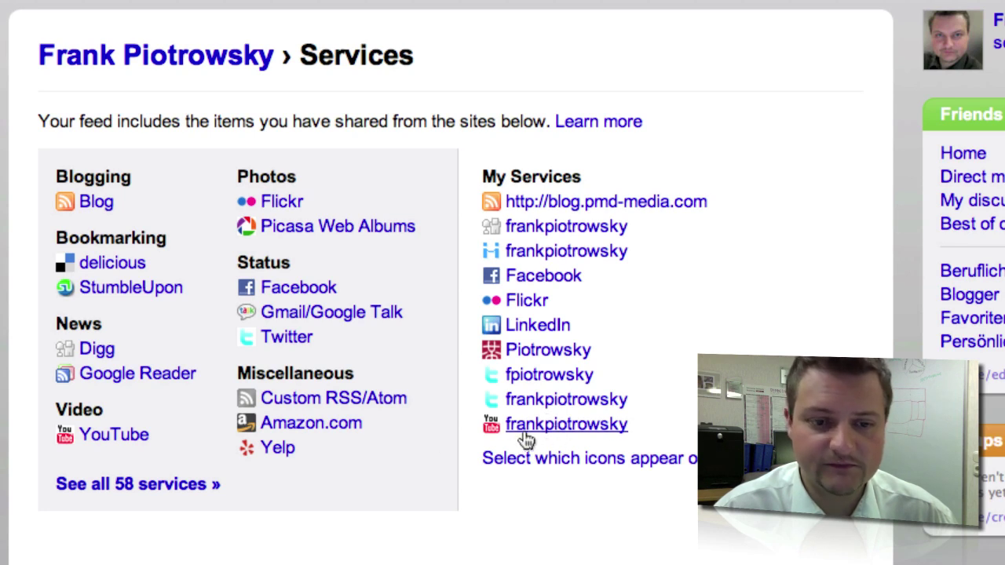
left_click(126, 485)
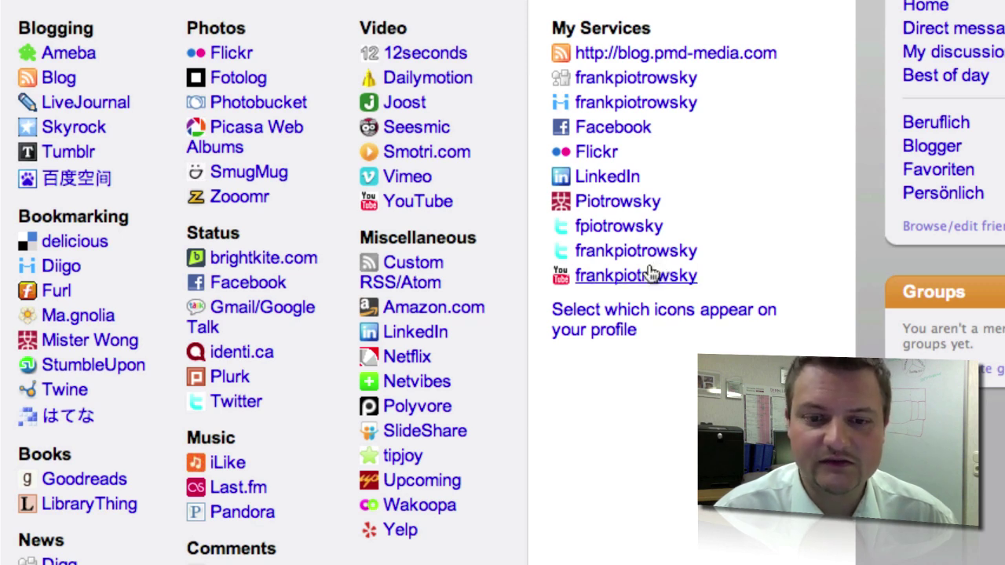
Step: Import the Twitter account FPDemo as an additional service, leaving the protected updates option off
left_click(235, 402)
type("FPDemo")
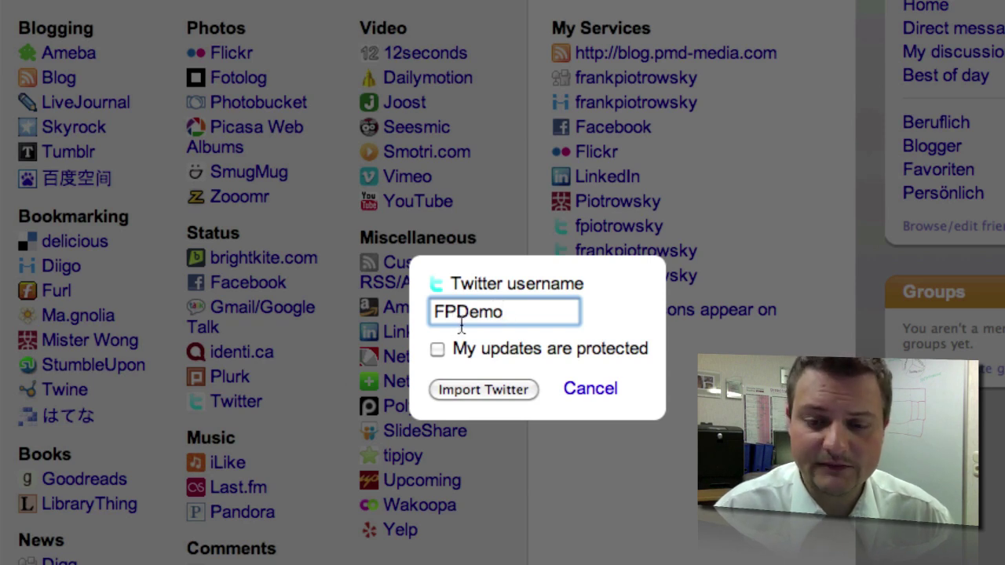
left_click(484, 390)
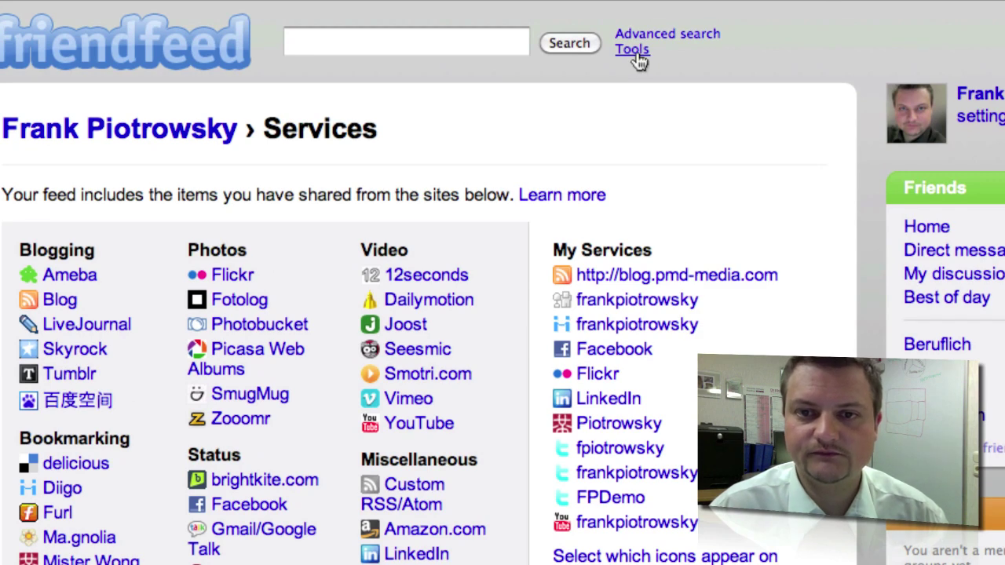
Step: Connect FriendFeed's Facebook Application to Facebook, allowing constant authorization and publishing without prompting
left_click(634, 52)
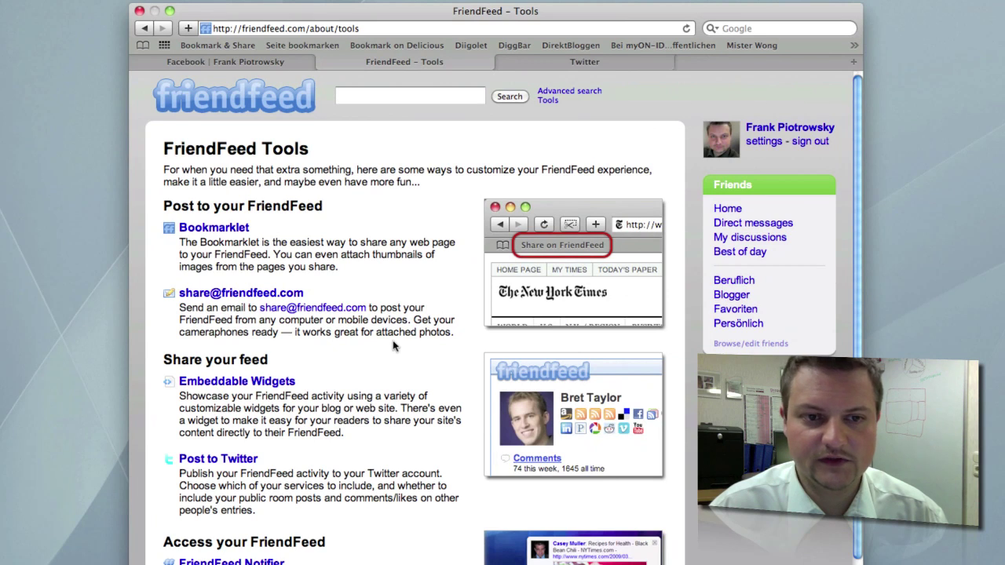
scroll(375, 341, "down", 5)
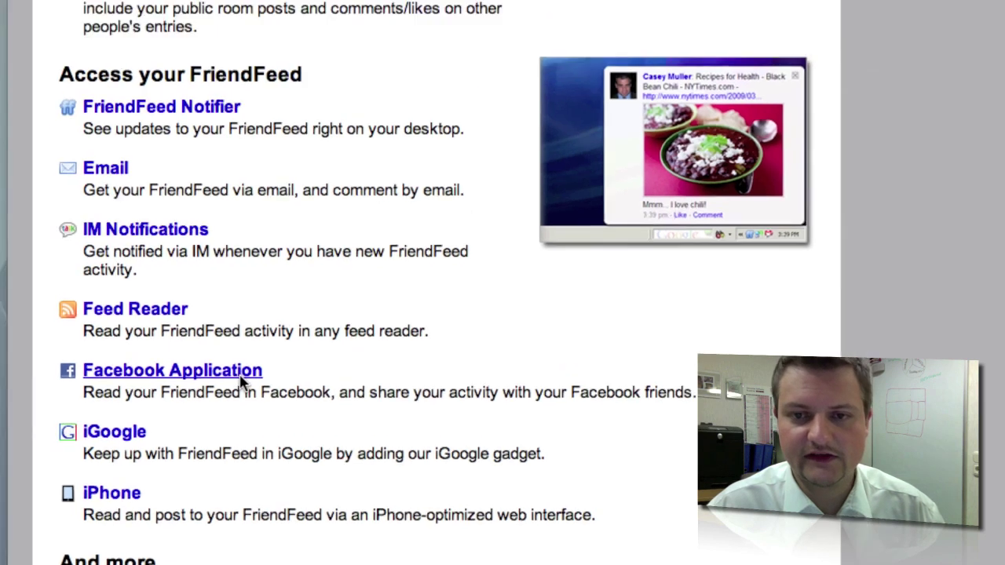
left_click(227, 334)
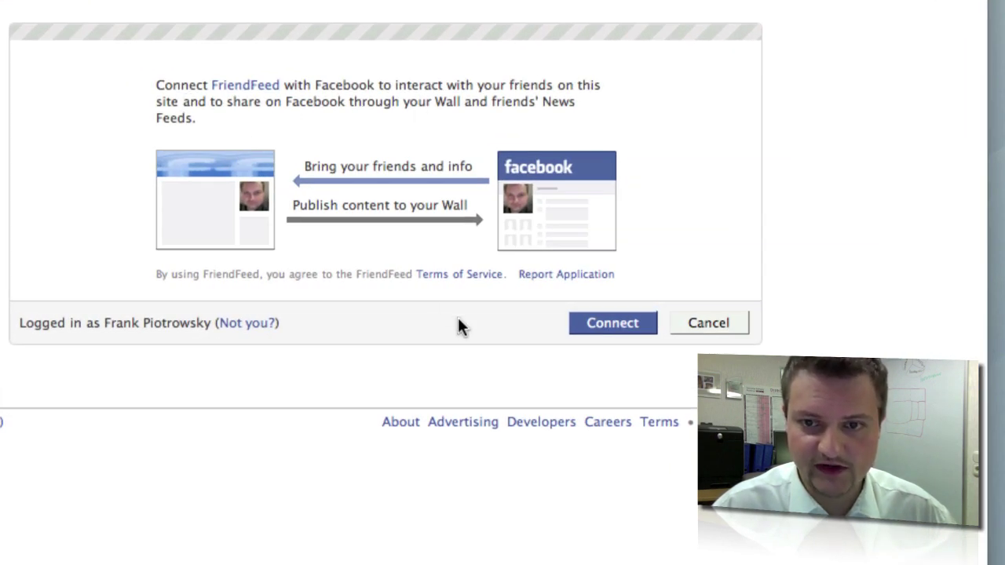
left_click(612, 326)
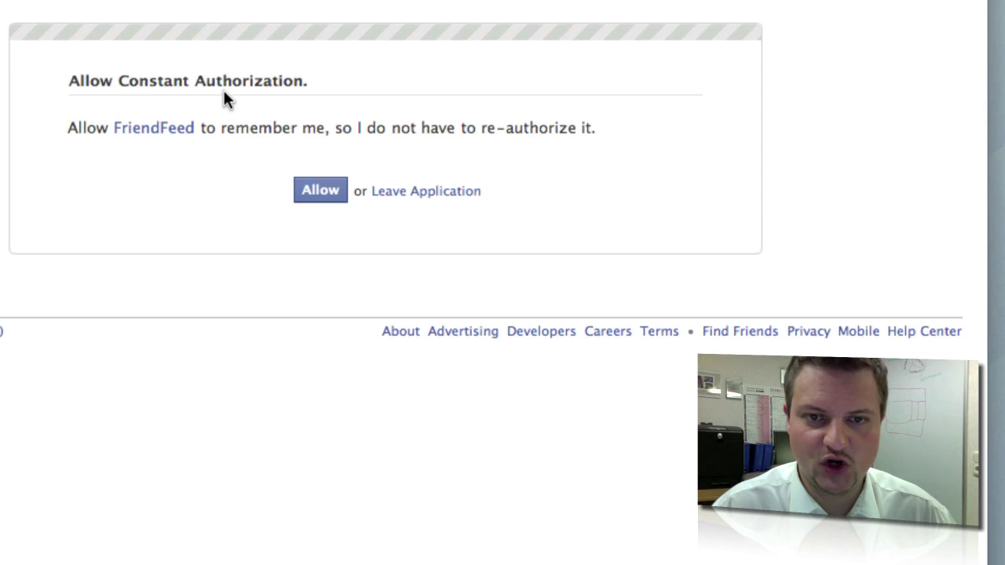
left_click(329, 196)
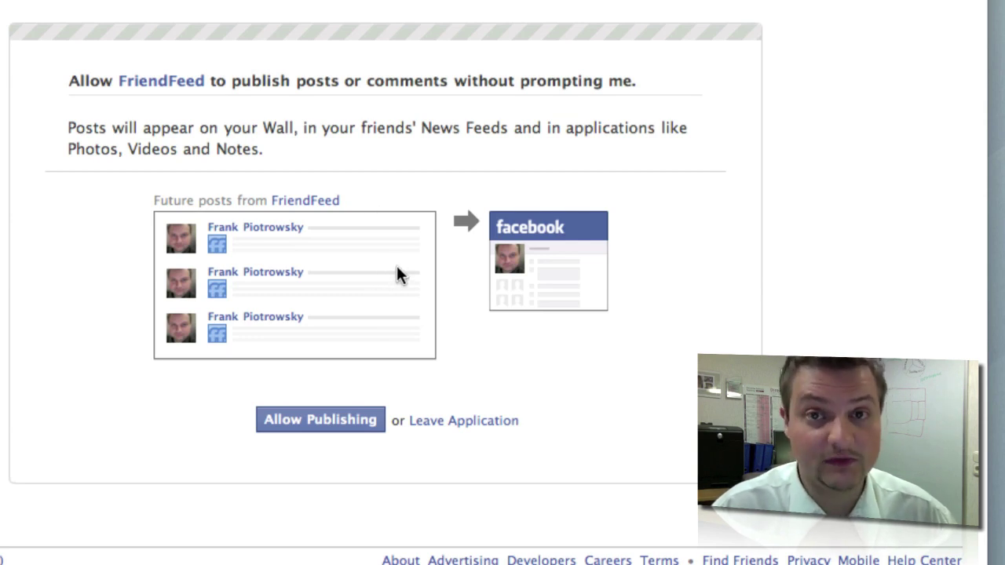
left_click(354, 429)
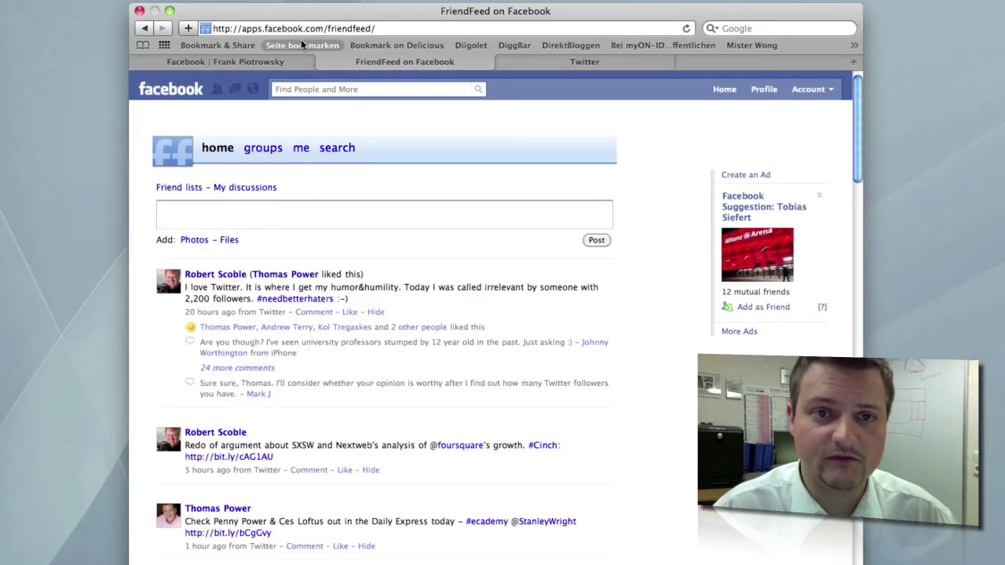
left_click_drag(240, 29, 377, 28)
type("www.frien")
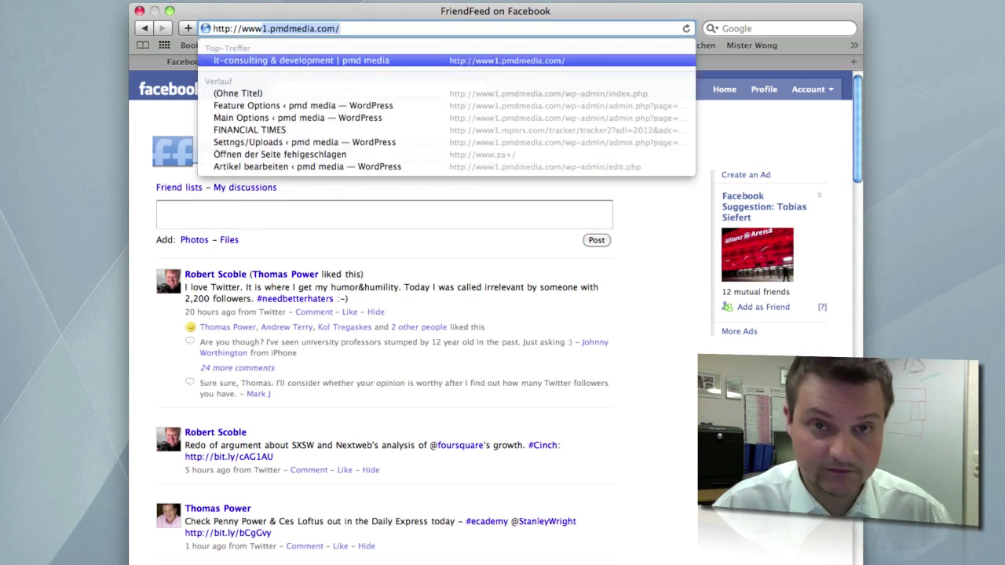
type("dfeed.com")
key("Return")
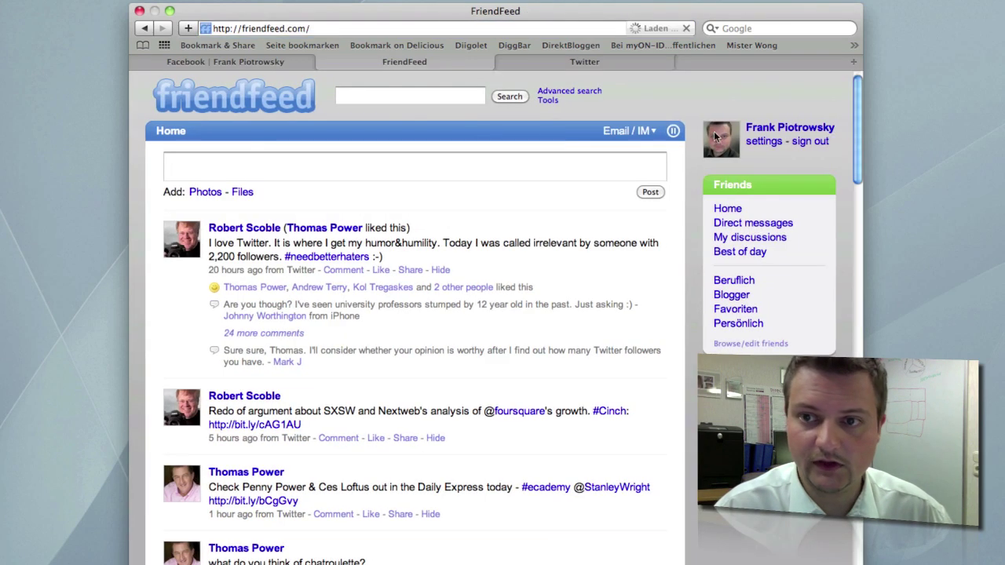
left_click(789, 129)
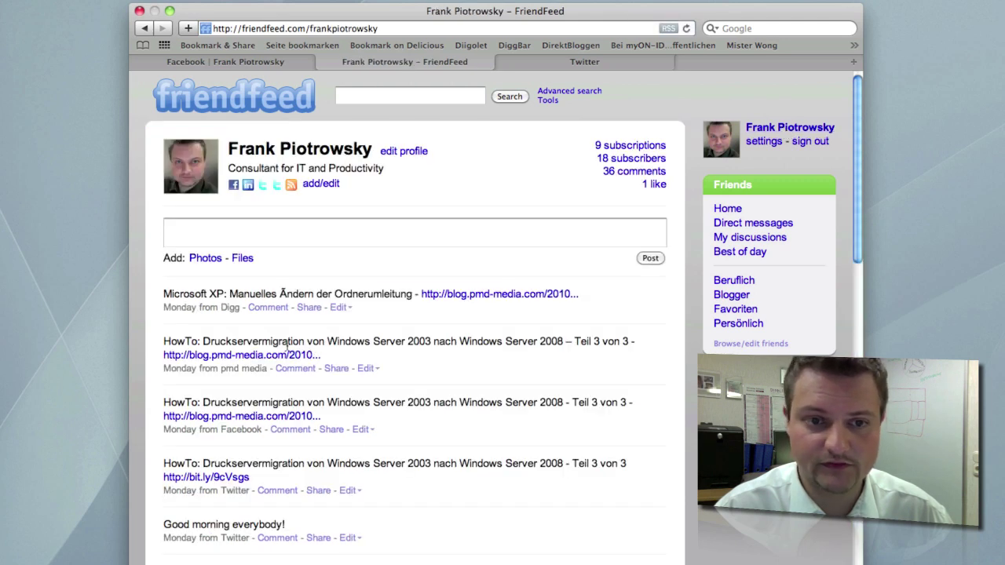
Step: Switch to the open Twitter page and sign in as FPDemo with the account password
left_click(577, 63)
left_click(727, 87)
type("FPDemo")
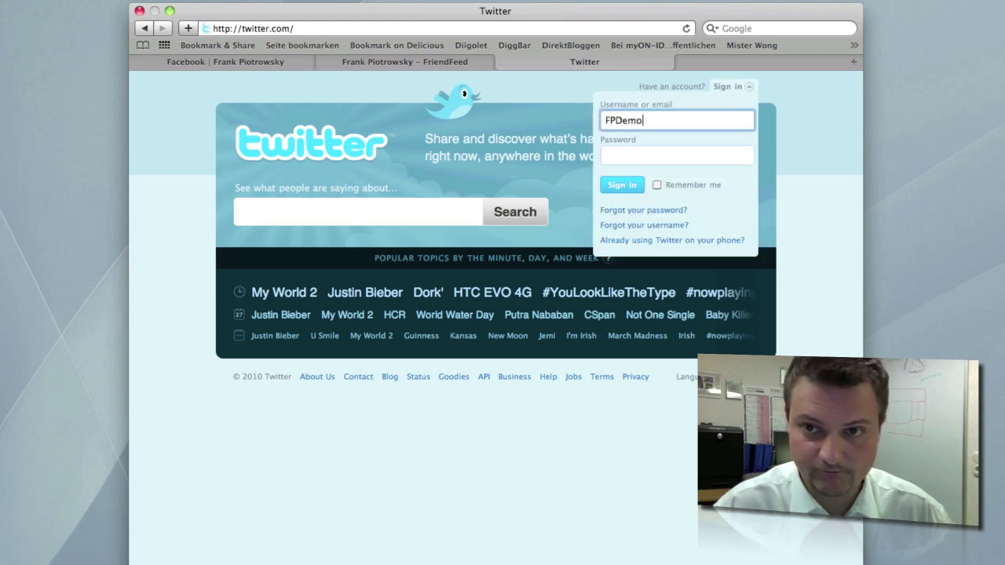
key("Tab")
type("••")
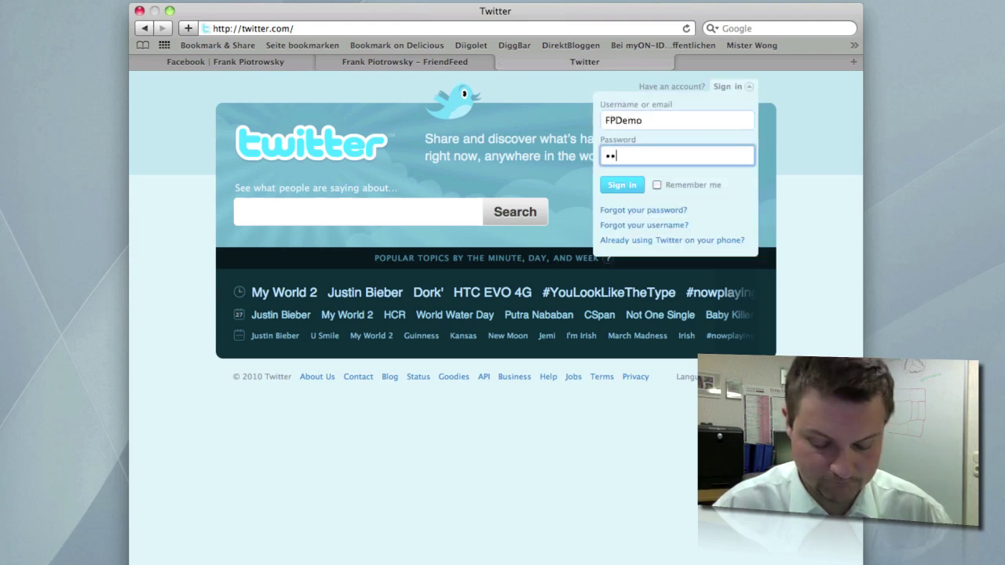
key("Return")
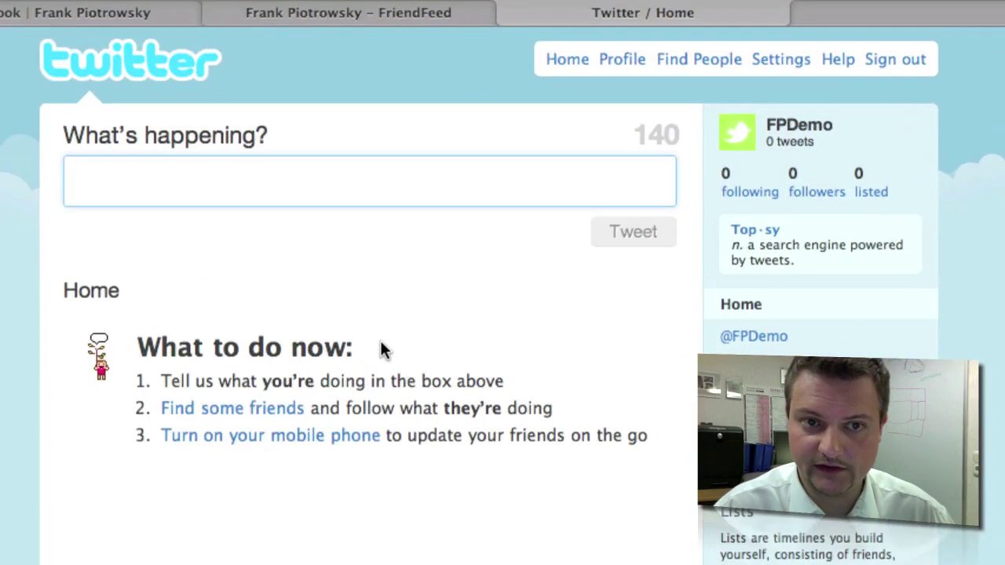
Step: Post the tweet "Testpost #CSMP Twitter To Facebook via FriendFeed"
type("Testpost ")
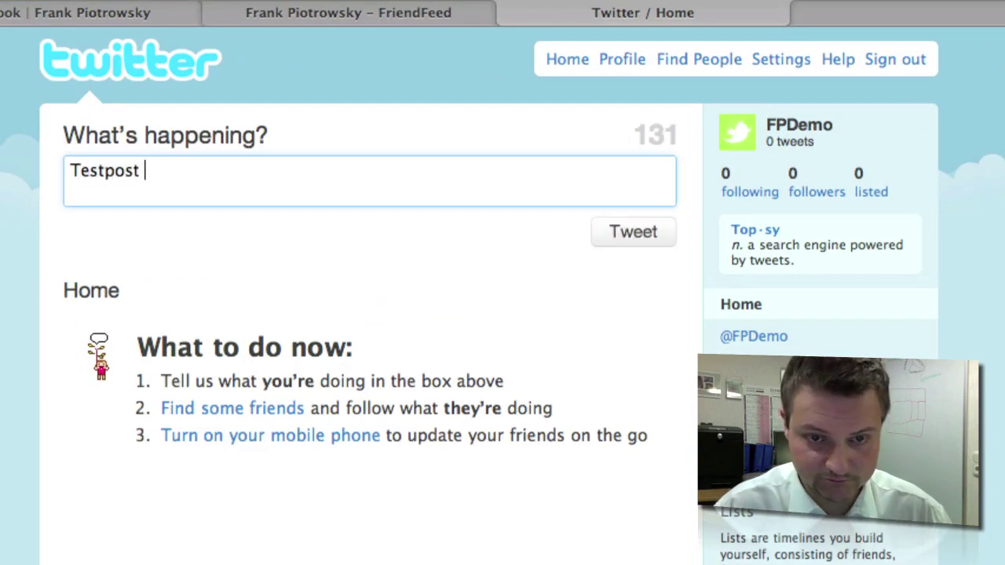
type("#CSMP")
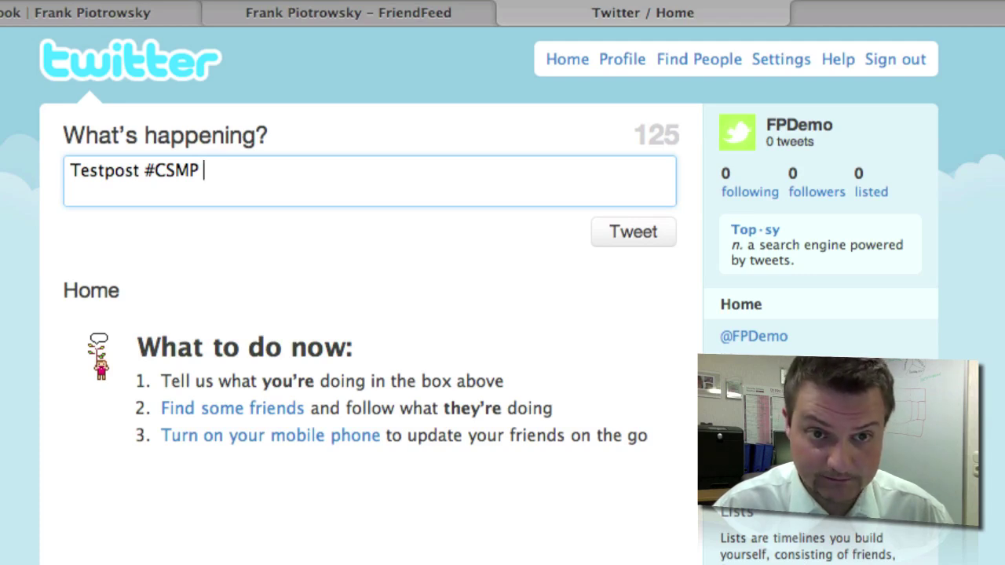
type("Twit")
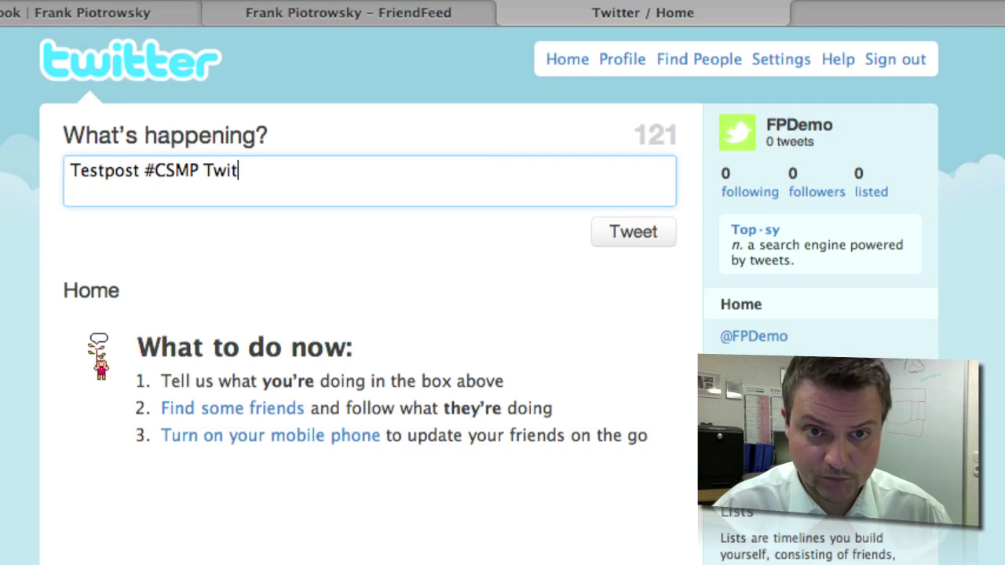
type("ter To Faceb")
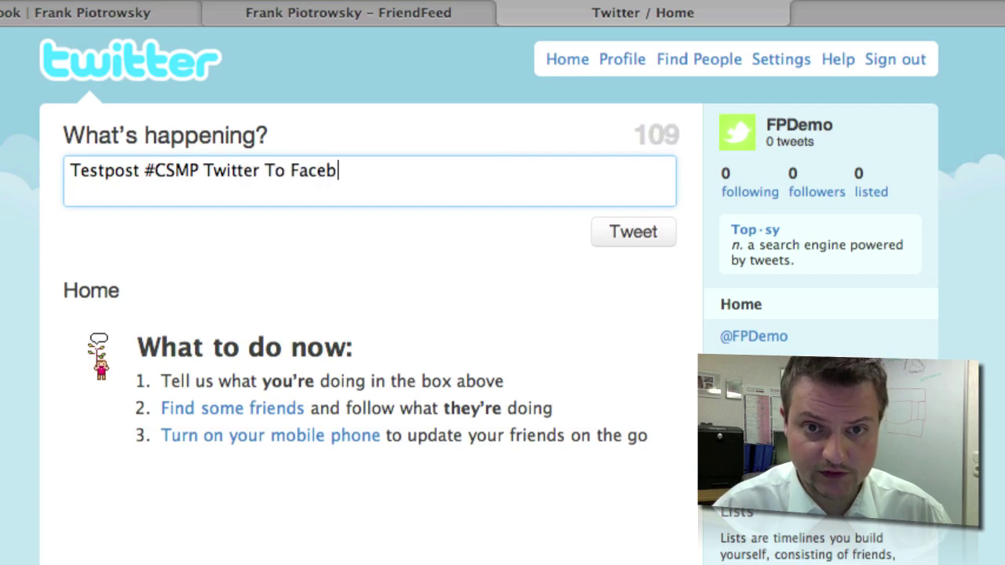
type("ook via F")
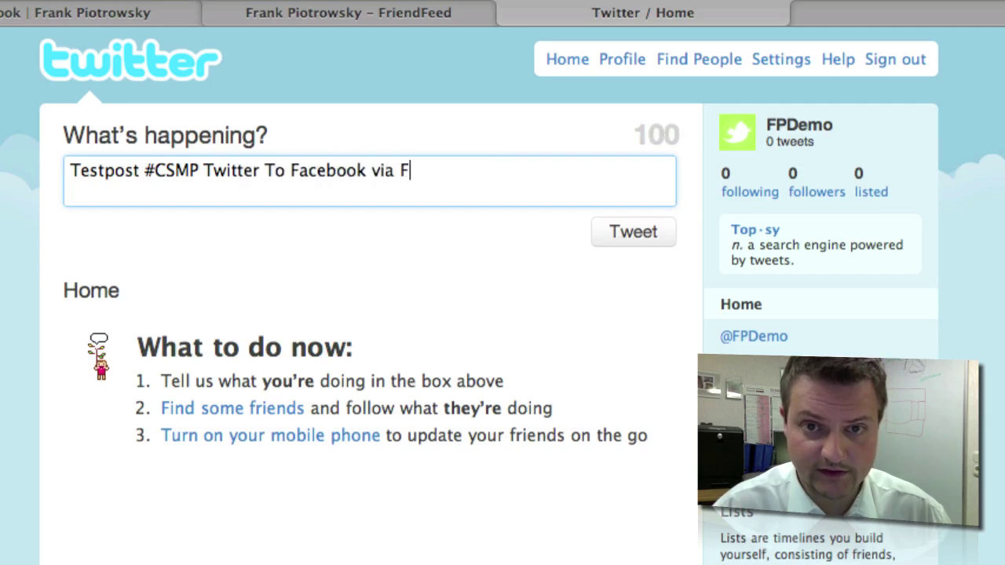
type("riendFeed")
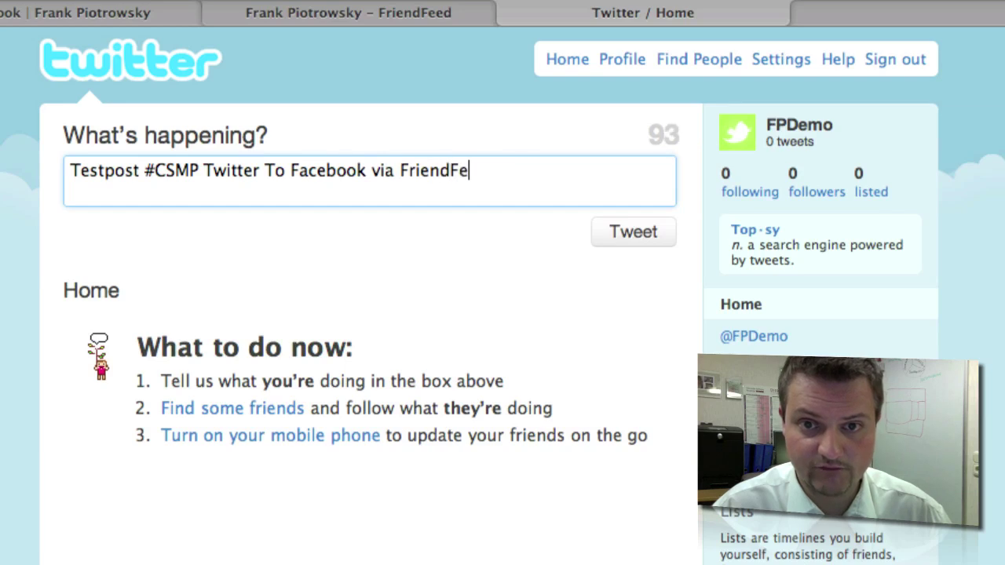
left_click(646, 238)
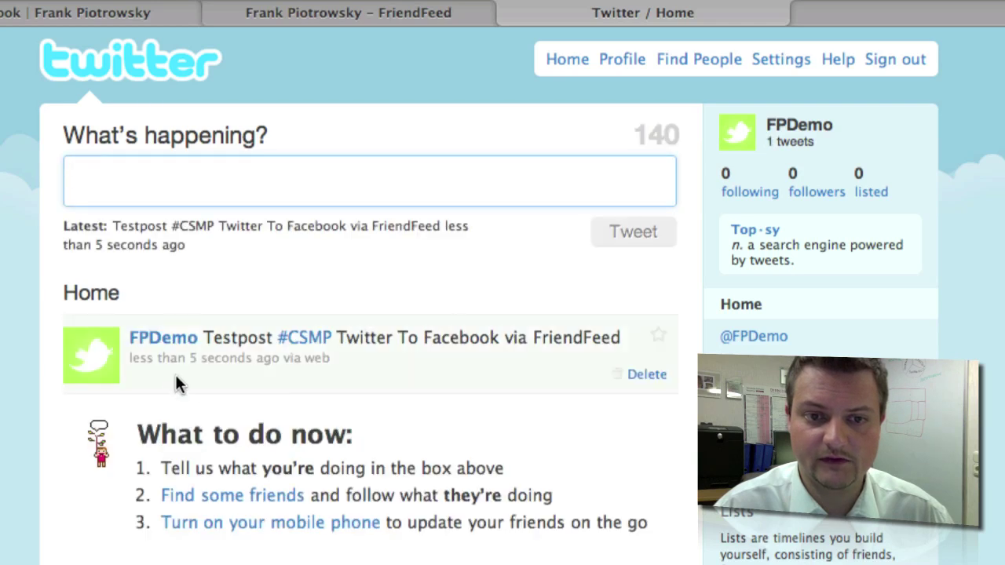
Step: Switch back to the FriendFeed profile page and reload it to check for the new tweet
left_click(385, 17)
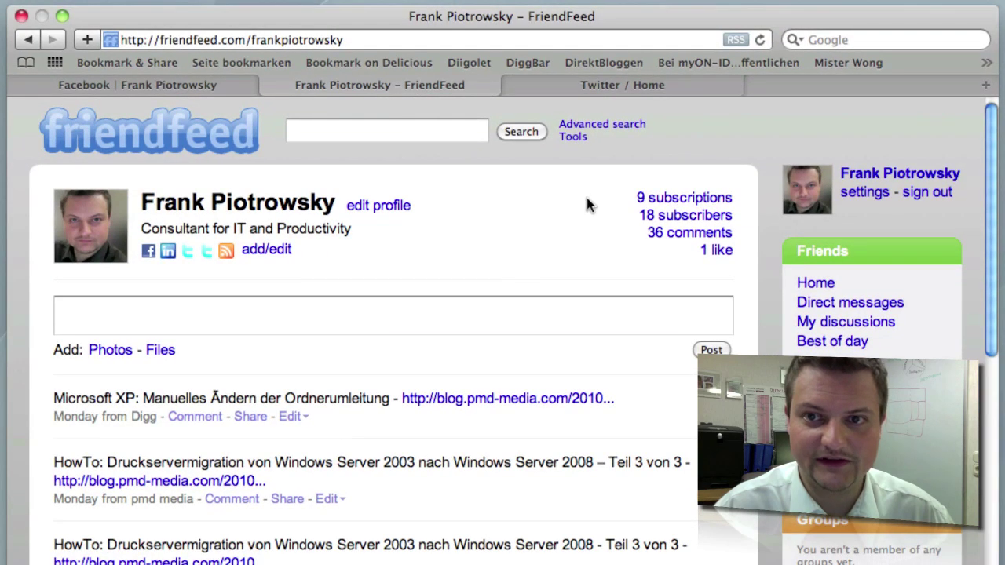
left_click(759, 40)
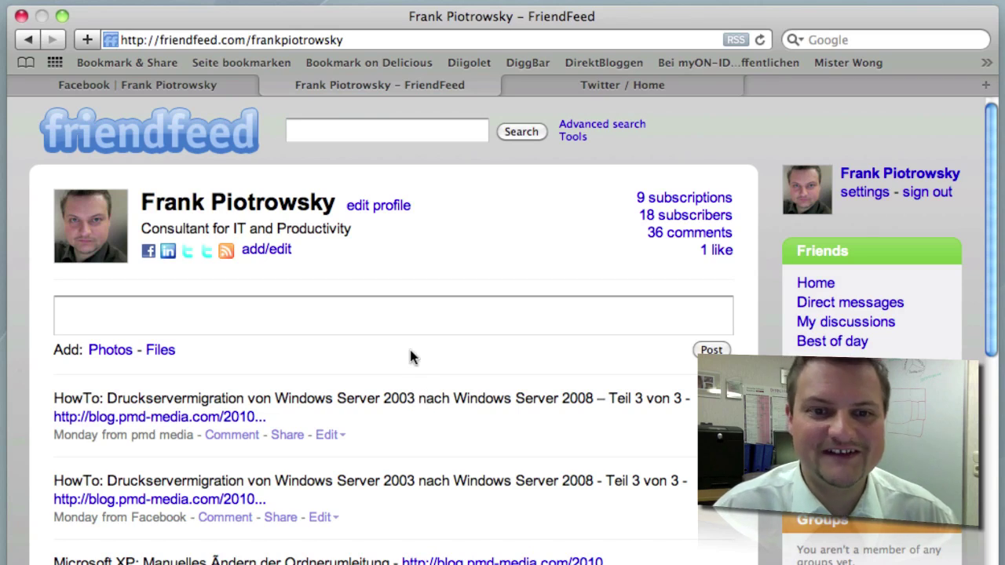
Step: Refresh the FPDemo Twitter account in the FriendFeed service settings and return to the account's own profile feed
left_click(277, 257)
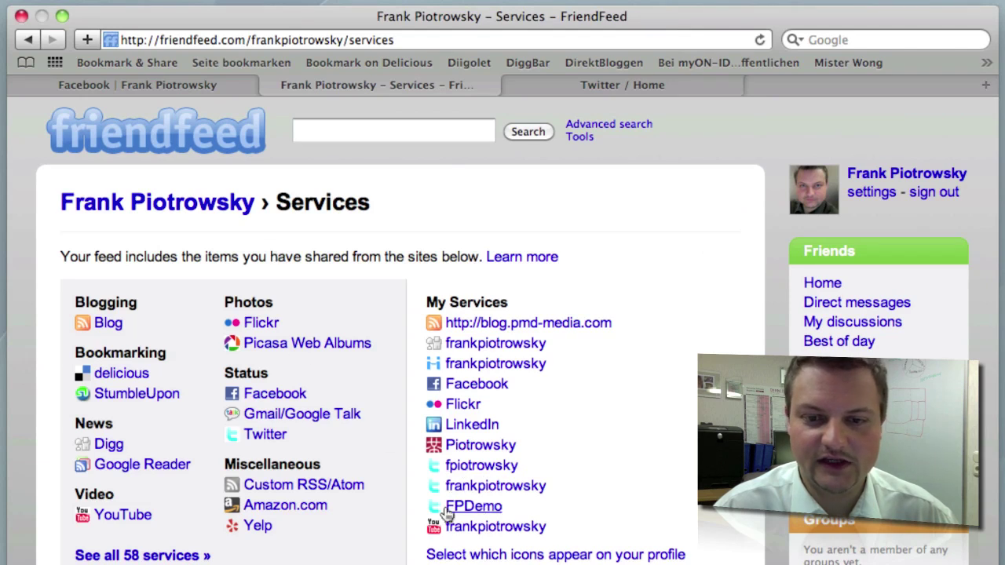
left_click(500, 507)
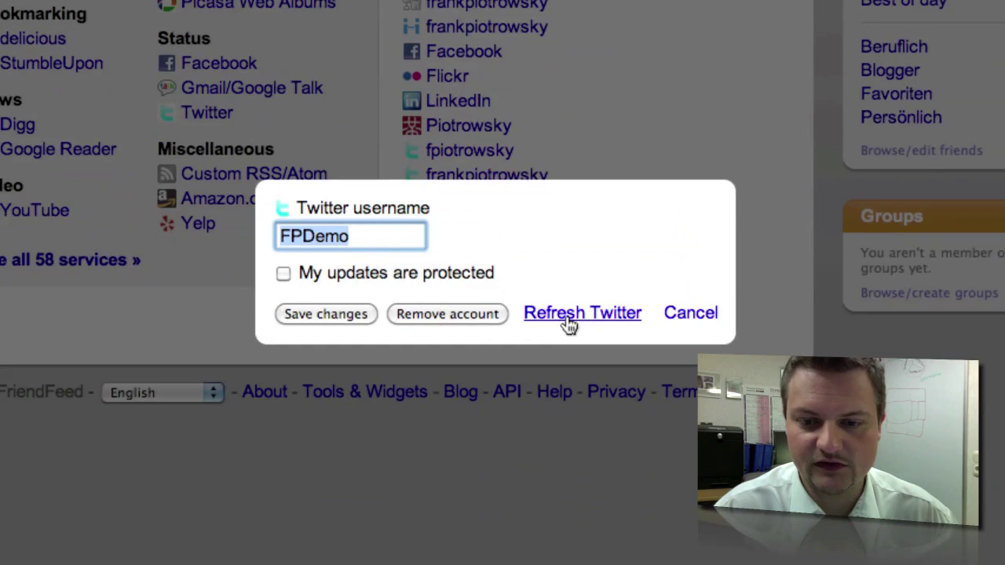
left_click(569, 318)
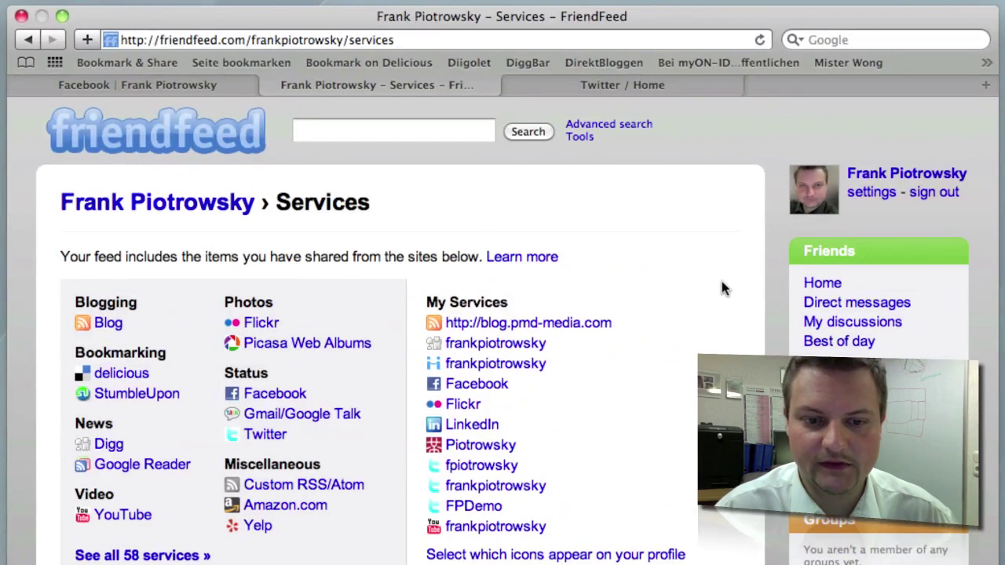
left_click(916, 180)
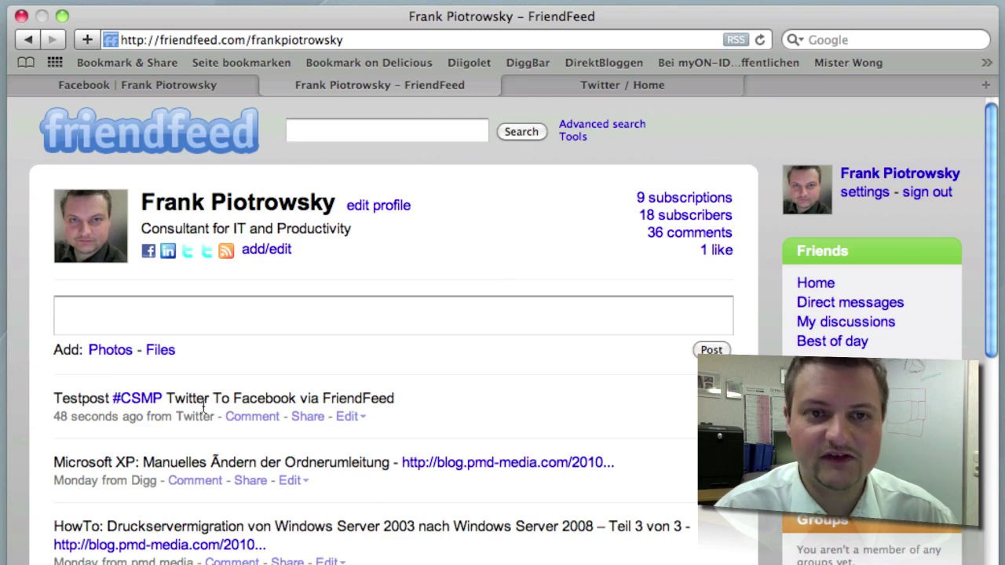
Step: Switch to the open Facebook profile and reload it to check for the forwarded test post
left_click(191, 85)
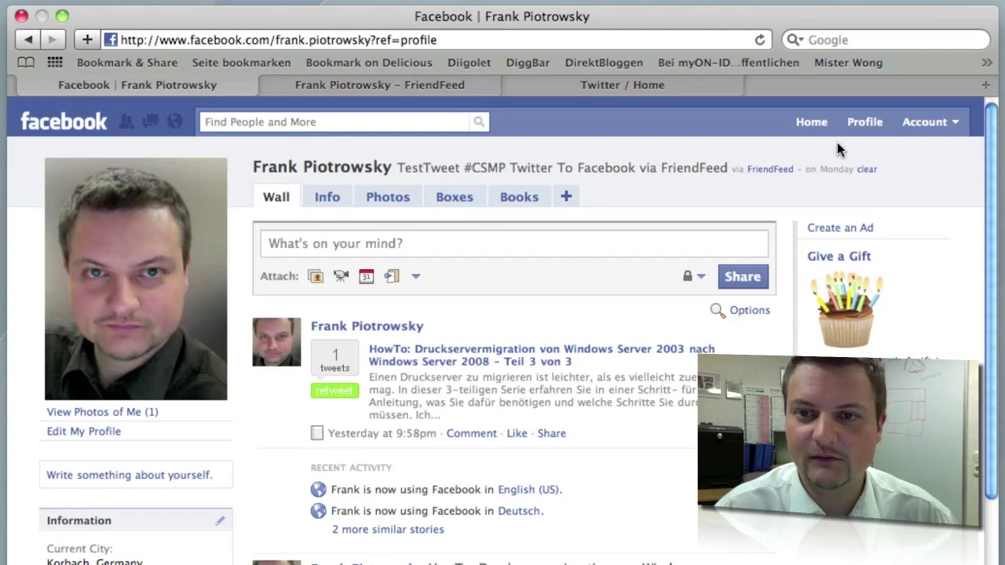
left_click(761, 40)
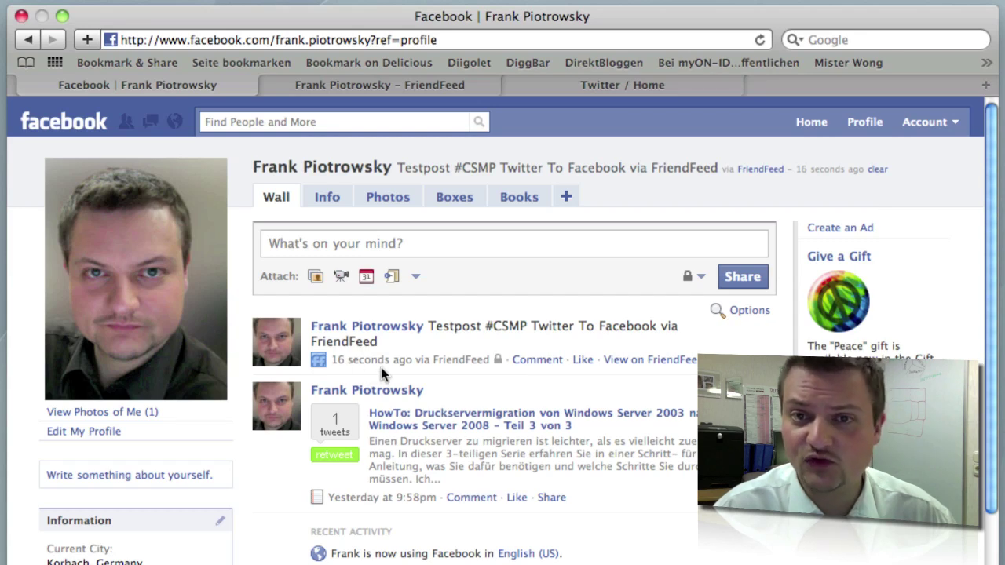
Step: Remove the FriendFeed application from Facebook's application settings and close the removal notice
left_click(949, 124)
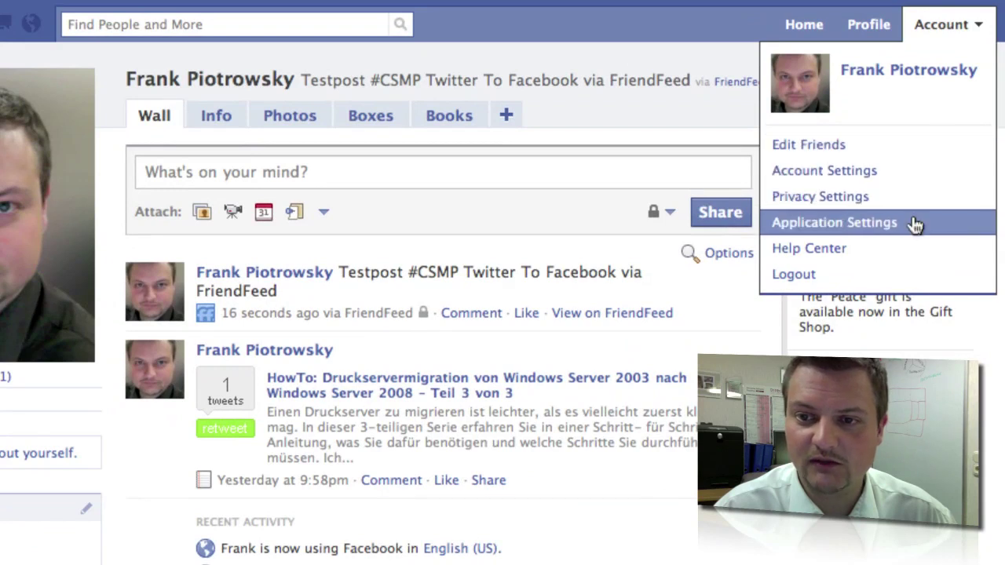
left_click(914, 224)
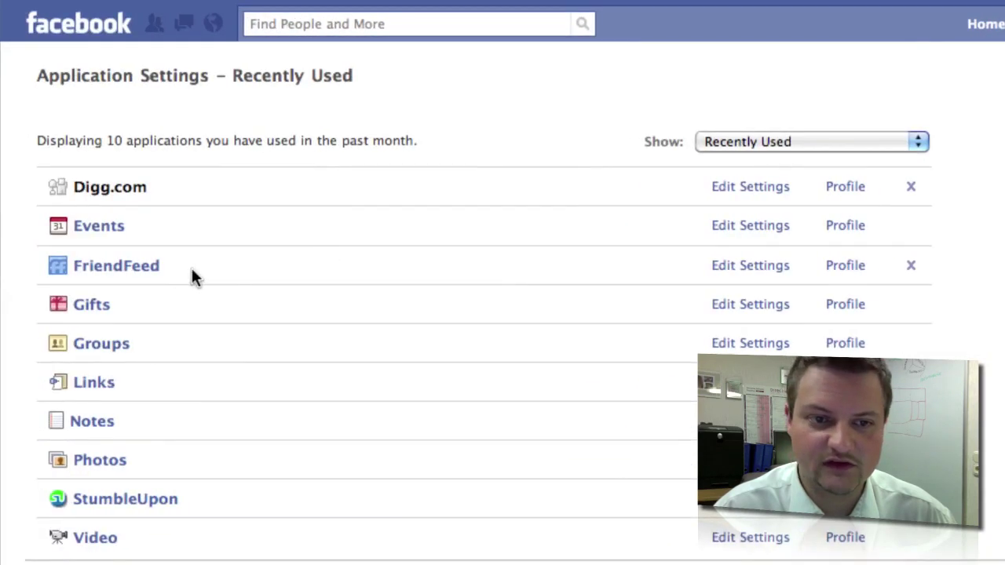
left_click(910, 266)
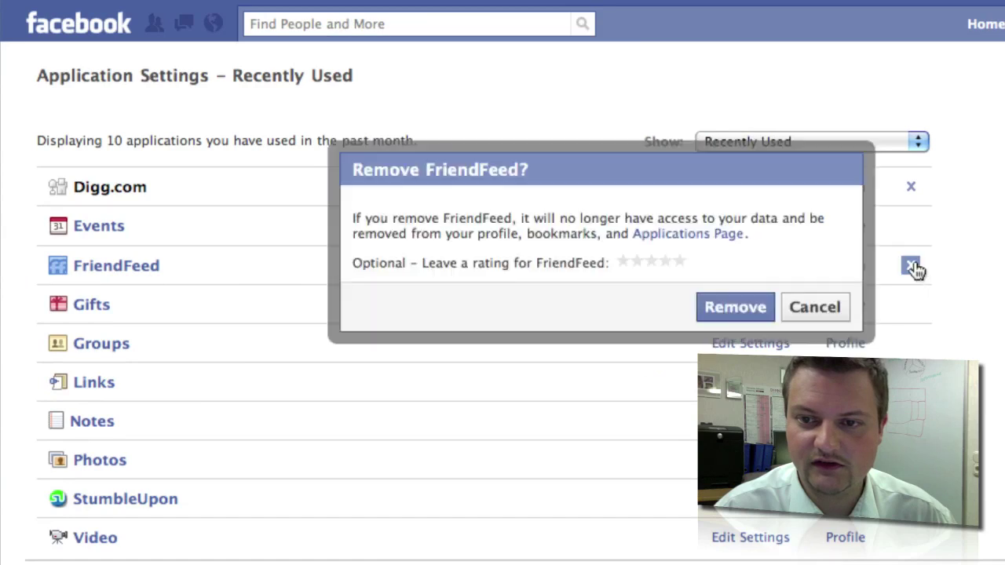
left_click(762, 312)
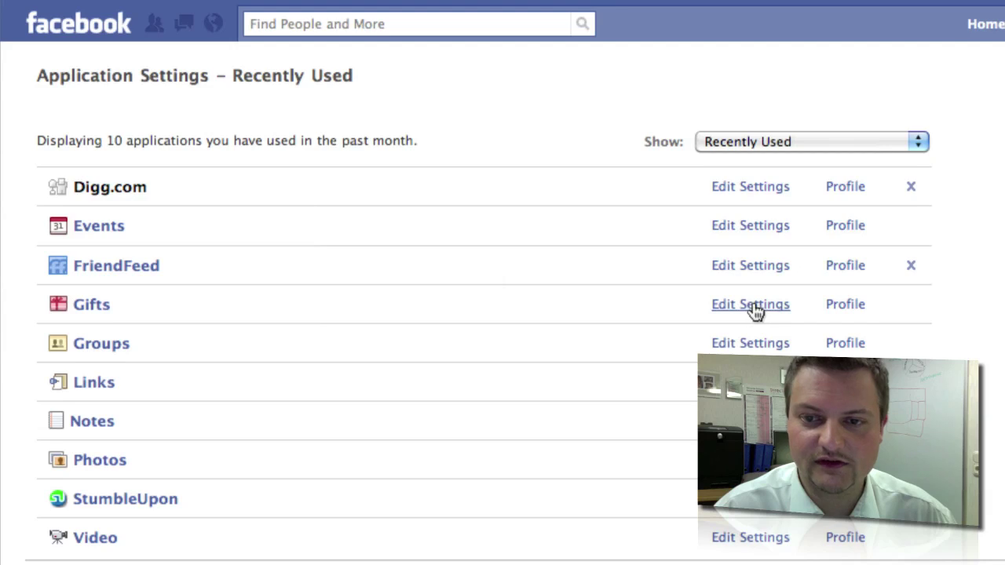
left_click(819, 248)
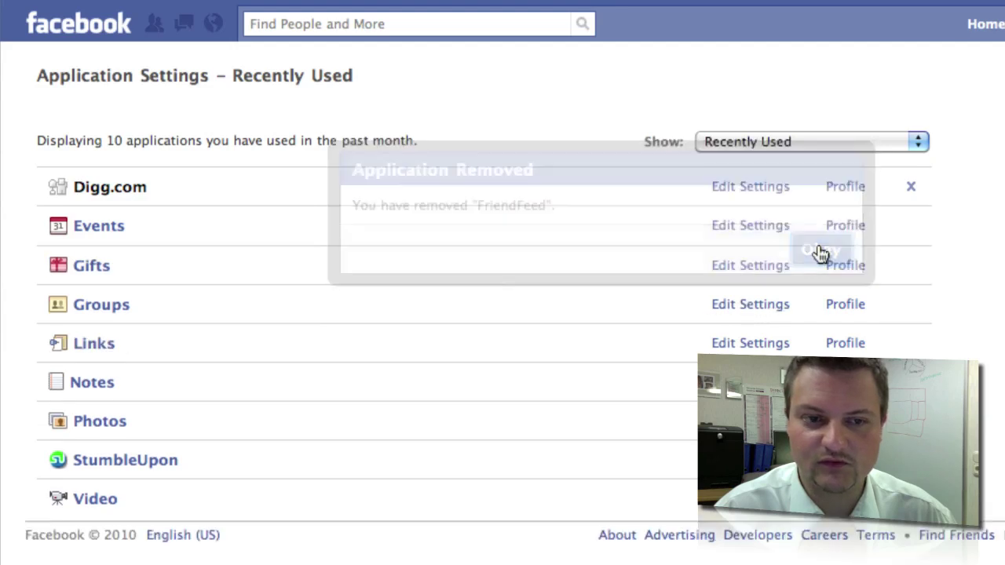
Step: Switch back to FriendFeed and remove the FPDemo Twitter account from the profile's services
left_click(431, 86)
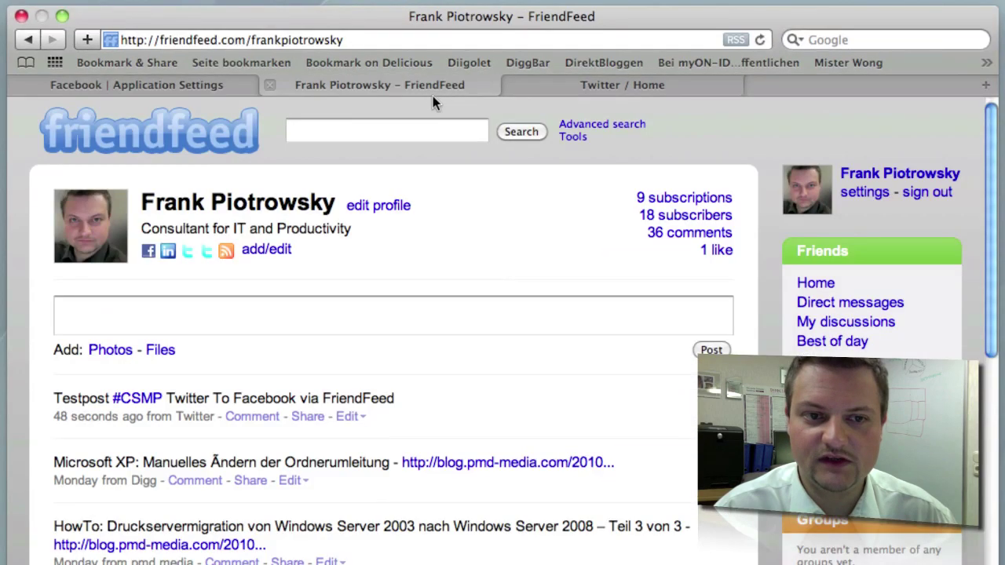
left_click(267, 250)
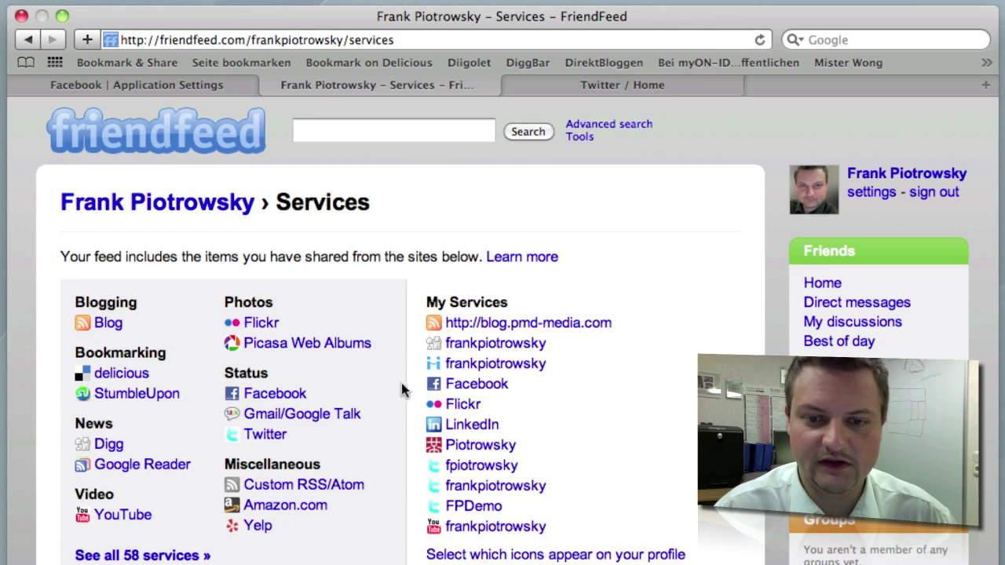
left_click(493, 511)
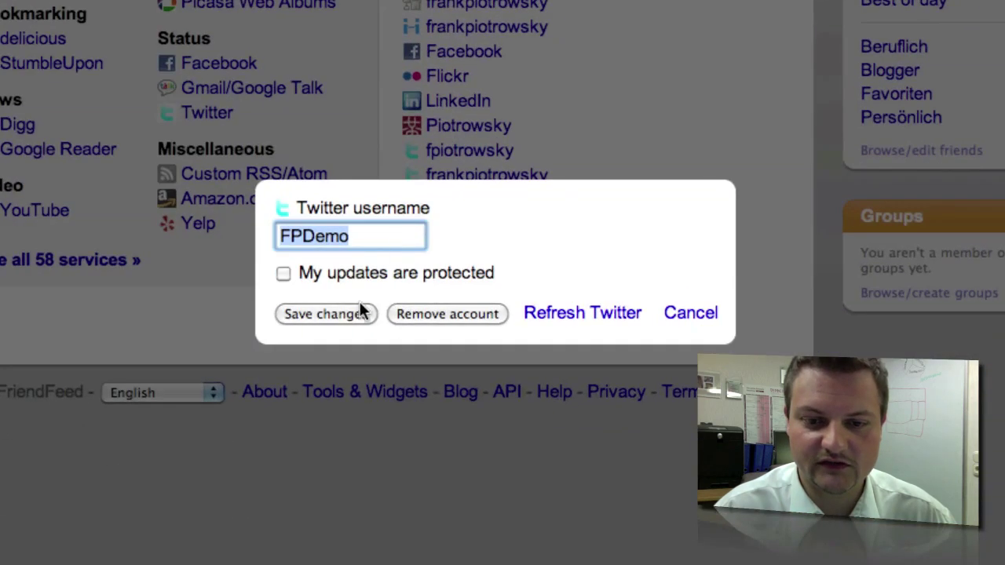
left_click(459, 316)
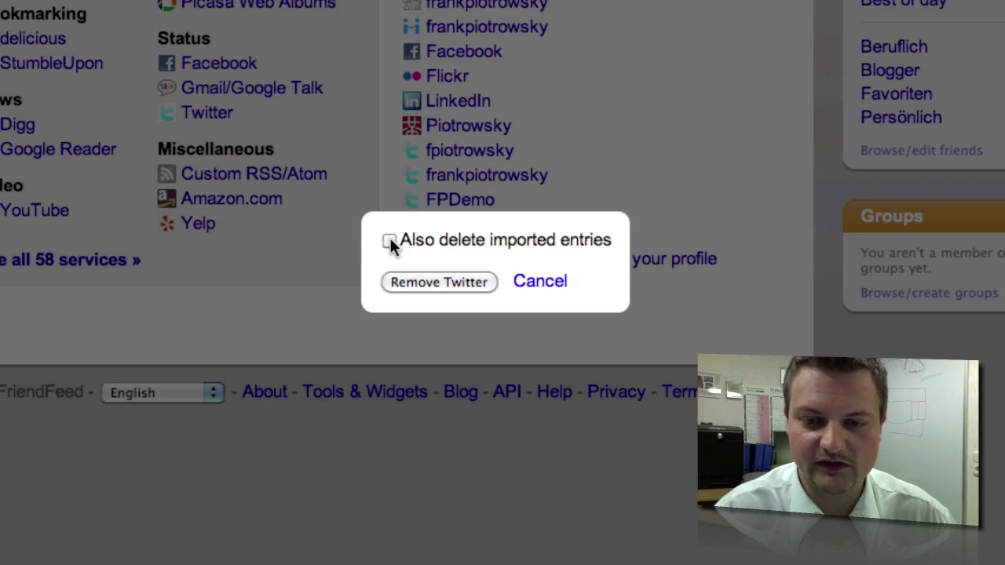
left_click(460, 283)
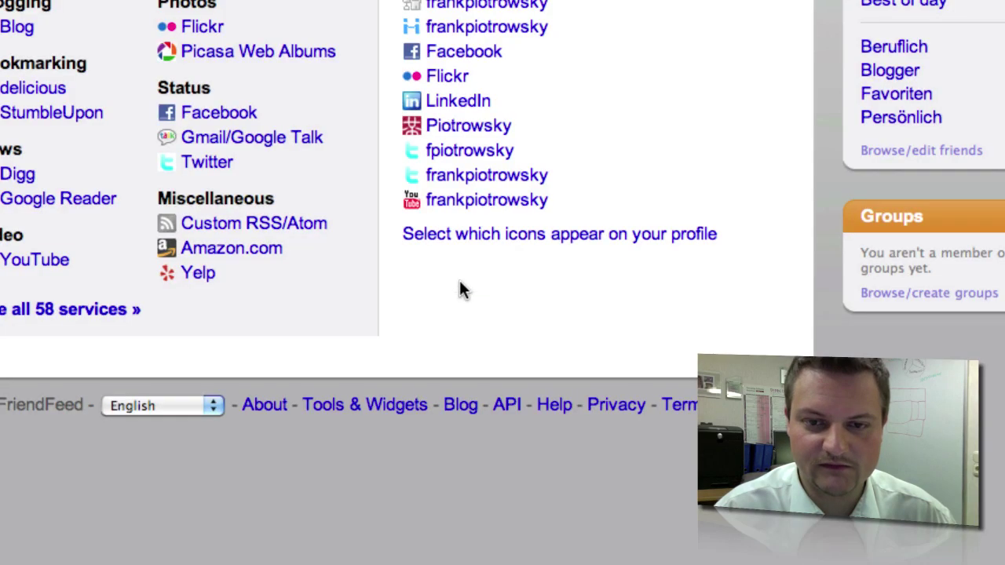